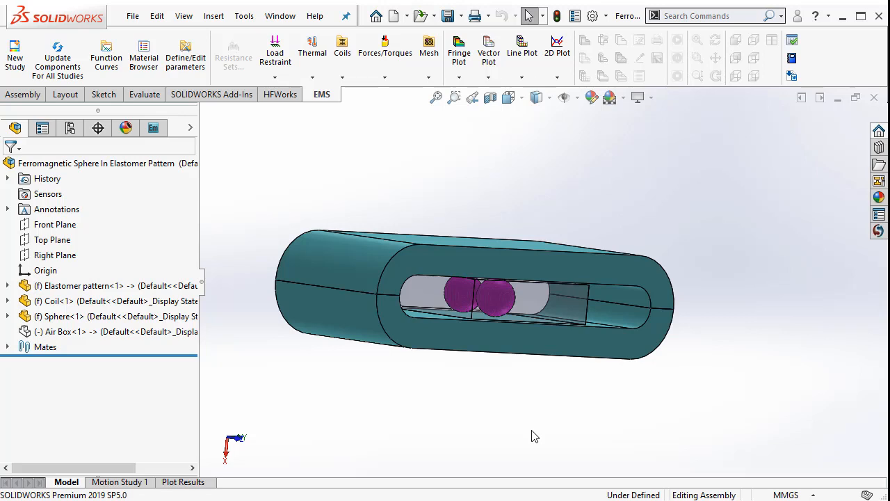
- Review the coupling analysis settings in the properties of Study 1, and close them without changes
middle_click_drag(523, 429, 460, 429)
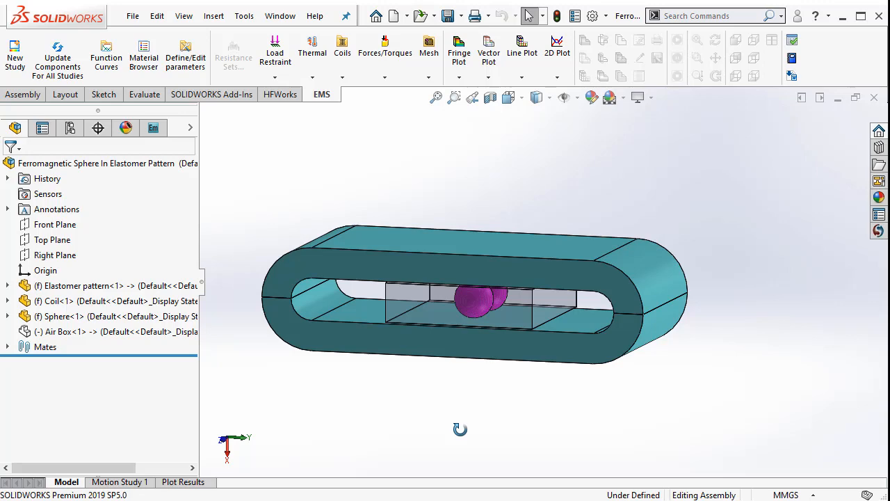
left_click(153, 127)
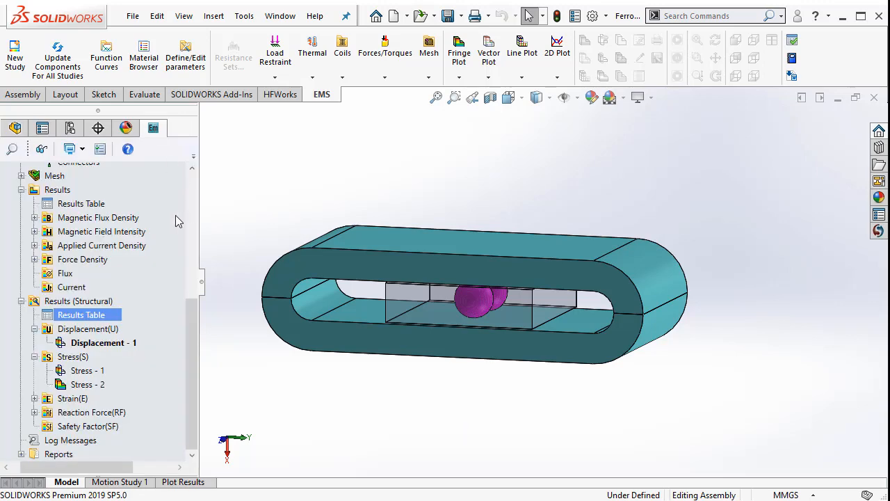
left_click_drag(190, 314, 185, 167)
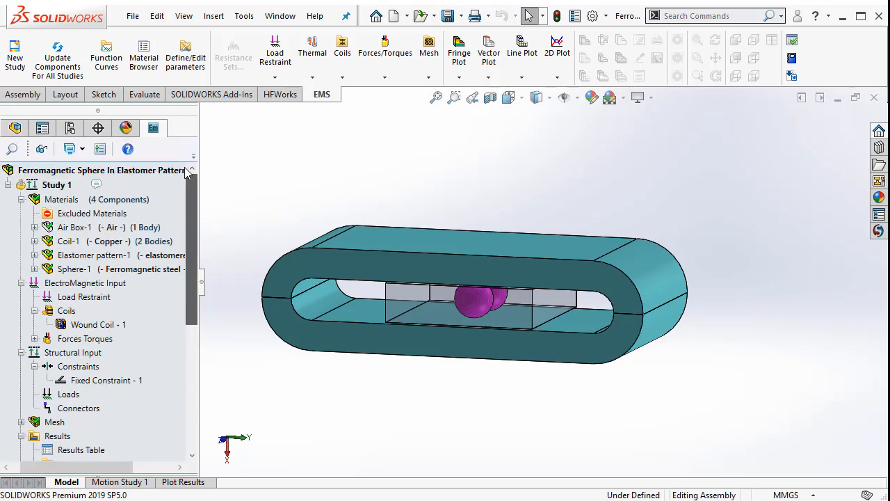
left_click(70, 185)
right_click(72, 186)
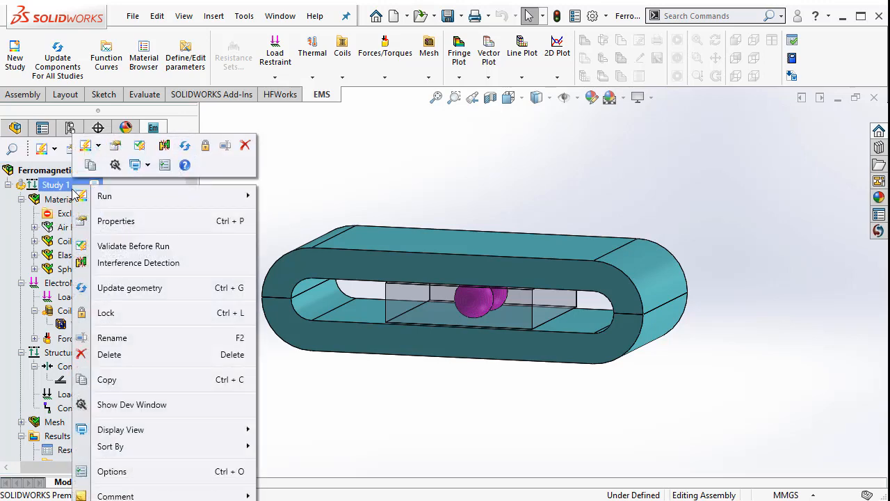
left_click(136, 230)
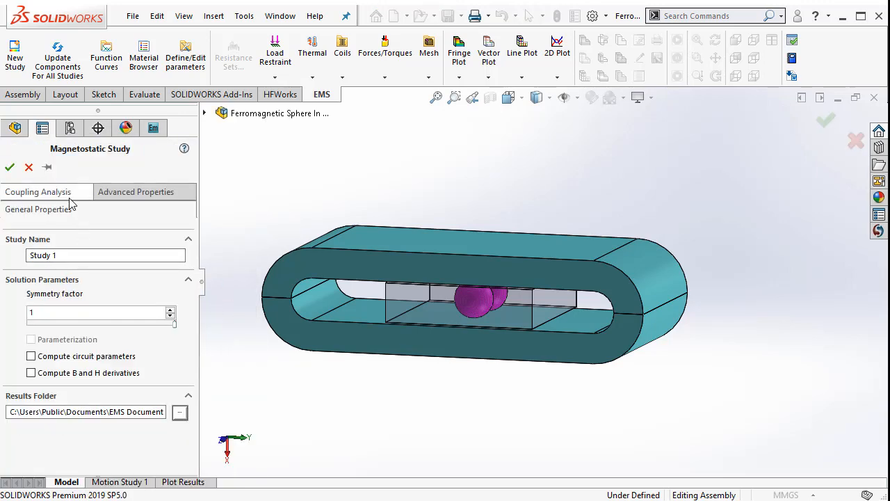
left_click(69, 198)
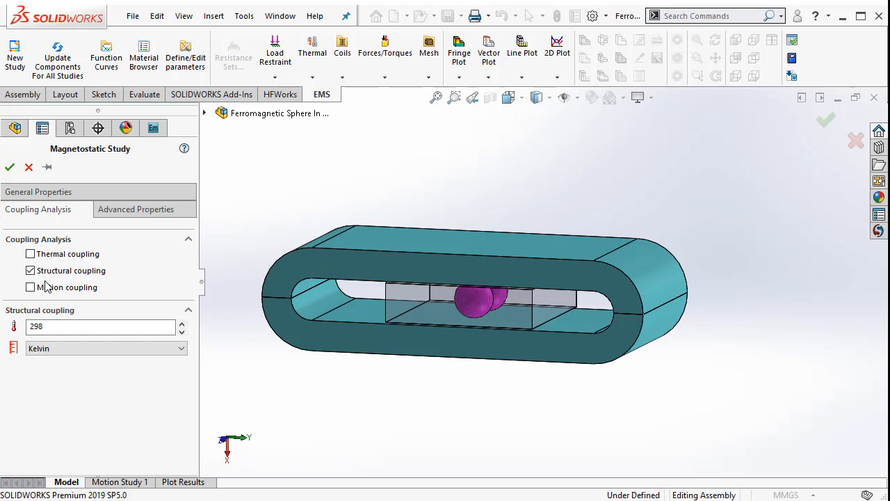
left_click(30, 171)
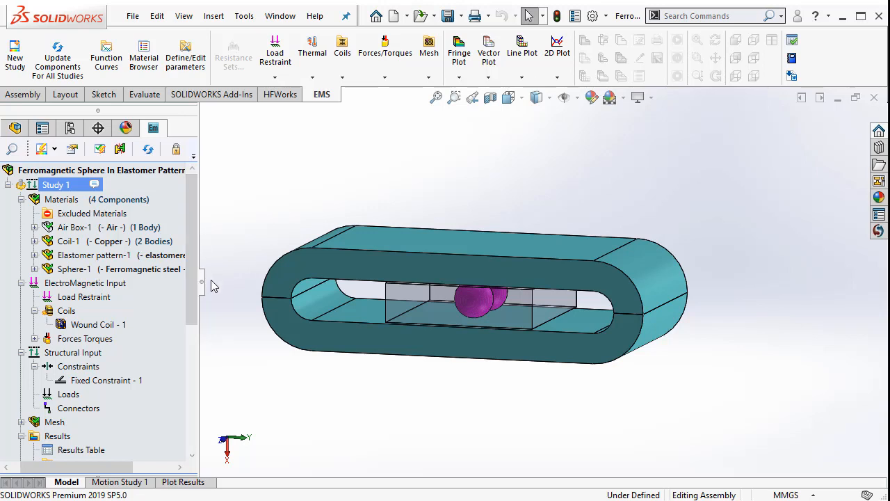
- Inspect the material properties assigned to the elastomer pattern and the sphere in Study 1
left_click(150, 243)
left_click(153, 256)
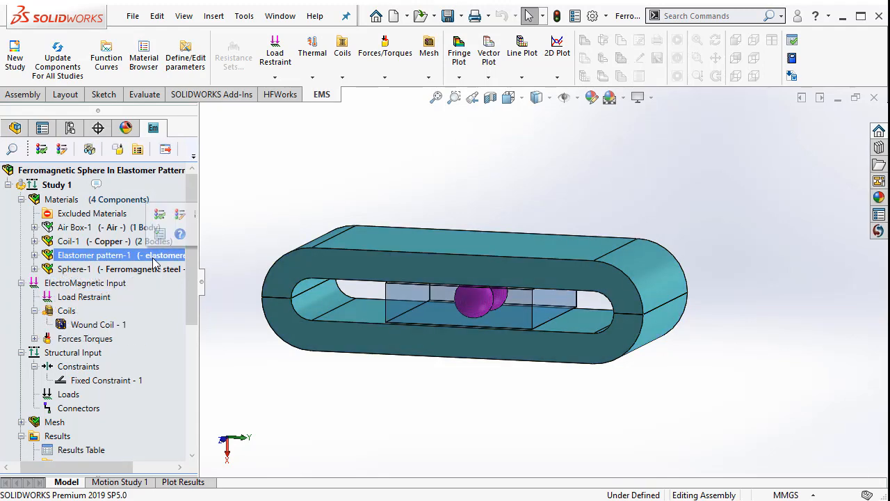
right_click(156, 259)
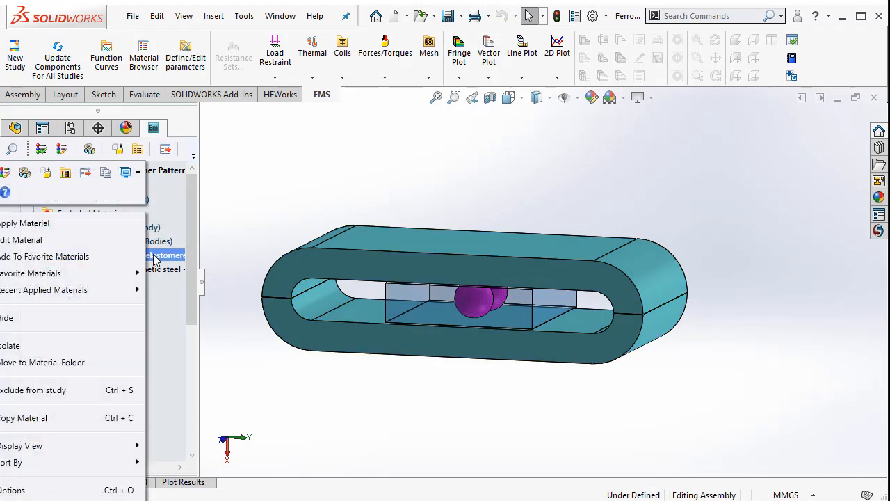
left_click(102, 244)
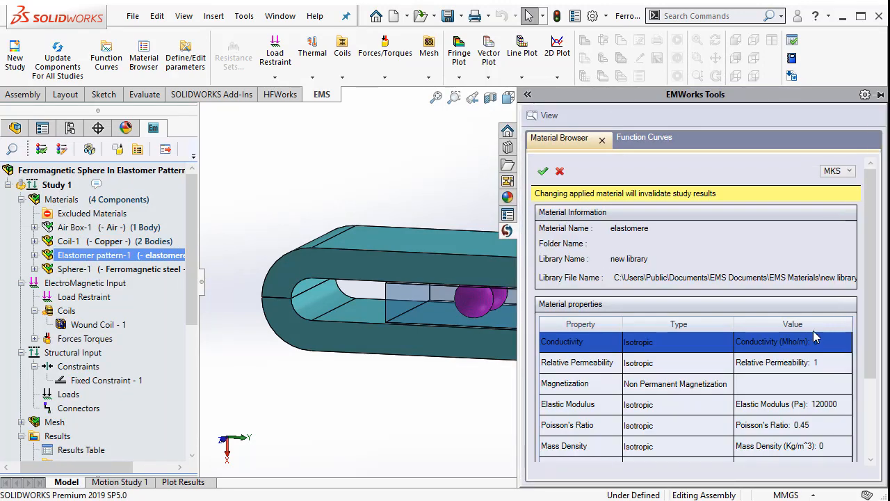
left_click_drag(870, 314, 881, 344)
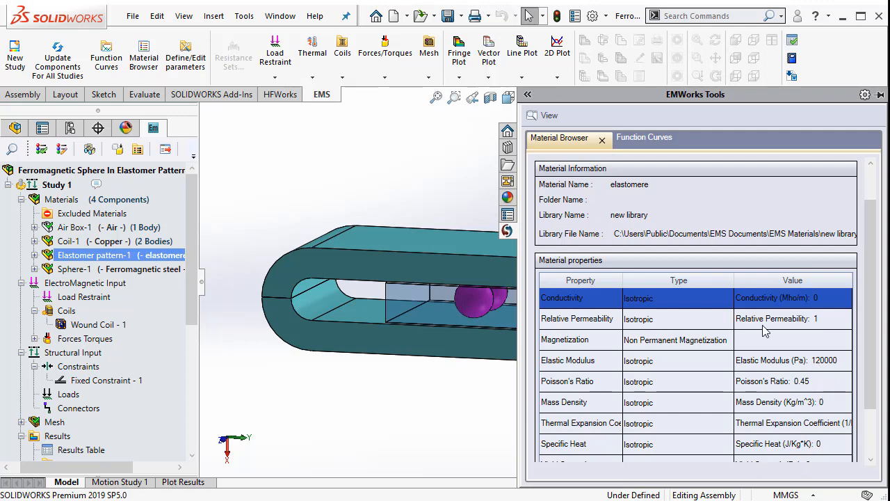
left_click(118, 272, "ctrl")
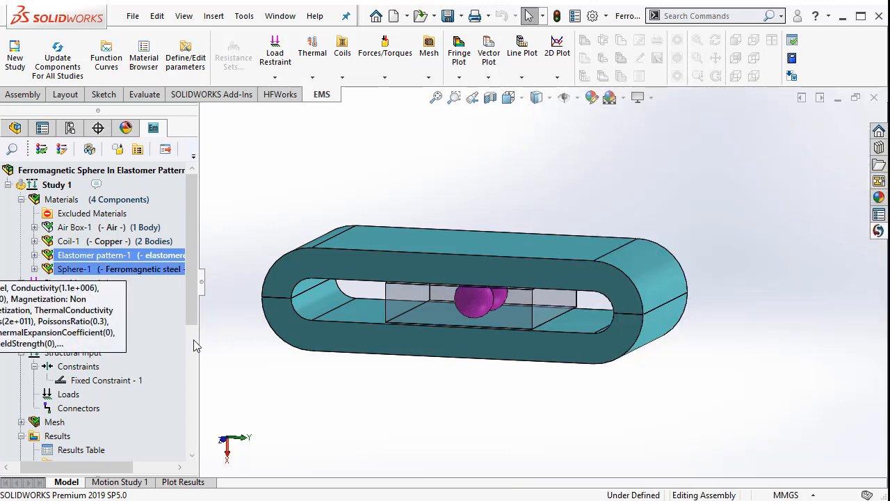
left_click(142, 271, "ctrl")
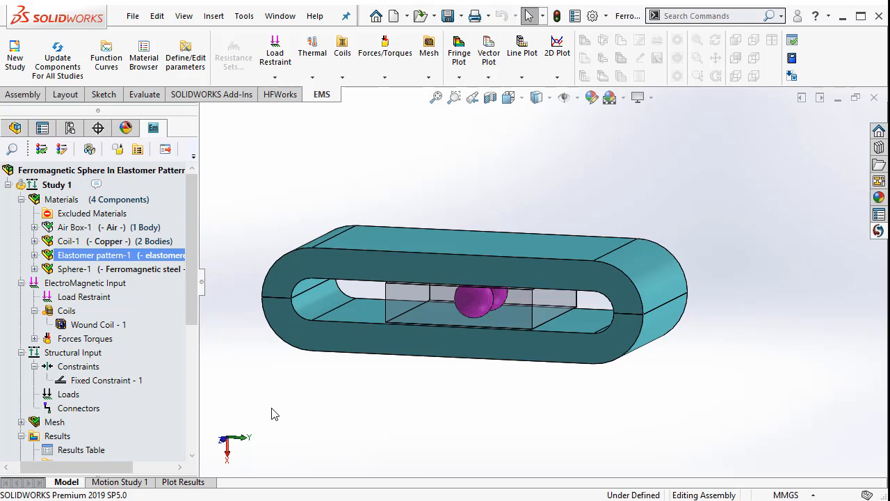
- Review the wound coil's selected entities and general properties, and leave its definition unchanged
right_click(108, 332)
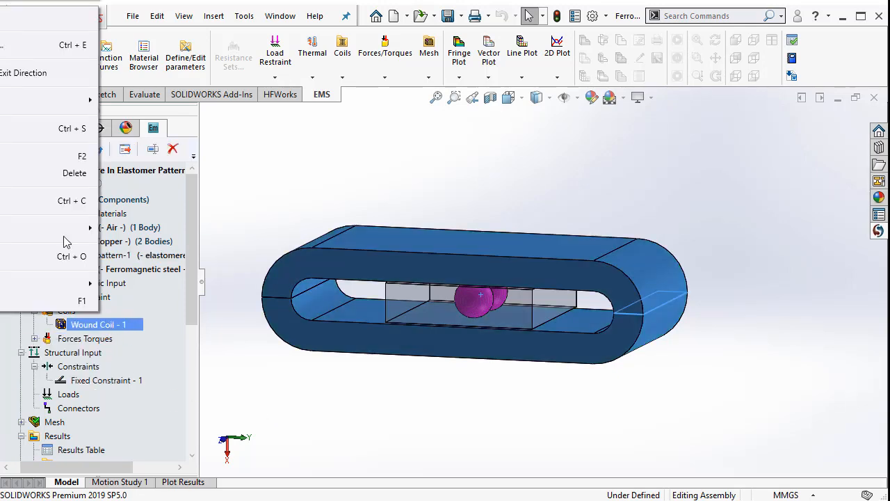
left_click(10, 81)
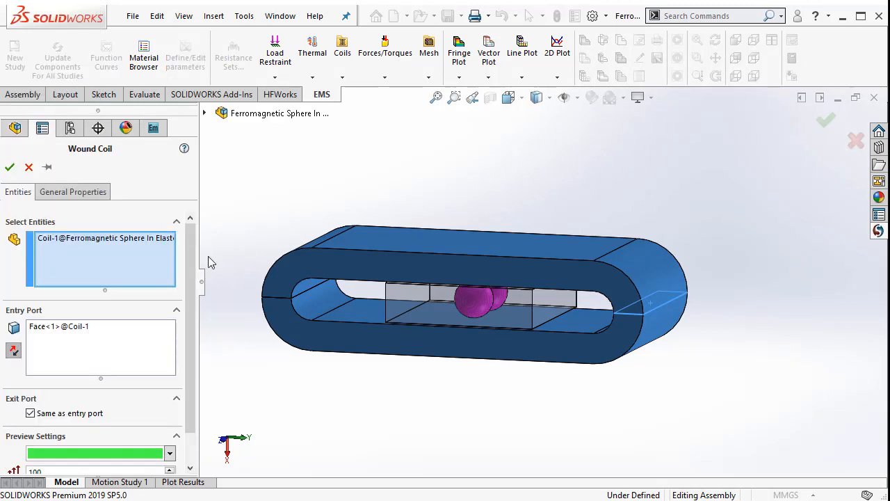
left_click(87, 193)
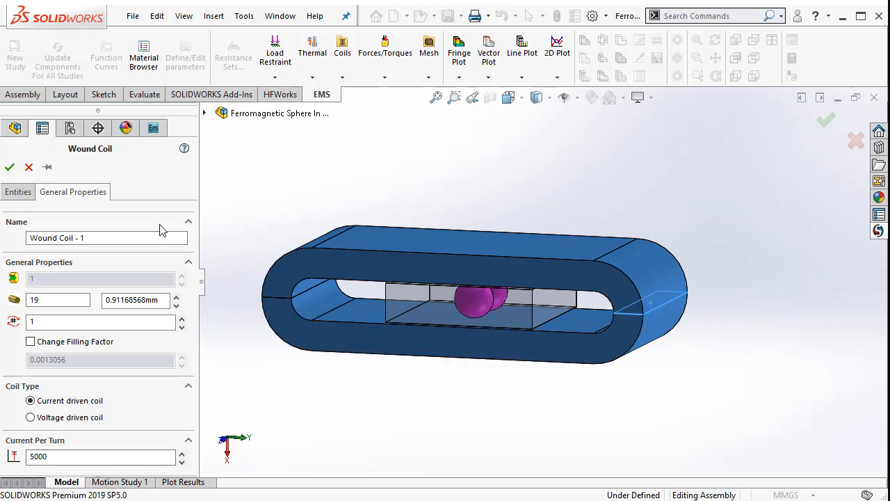
left_click(28, 166)
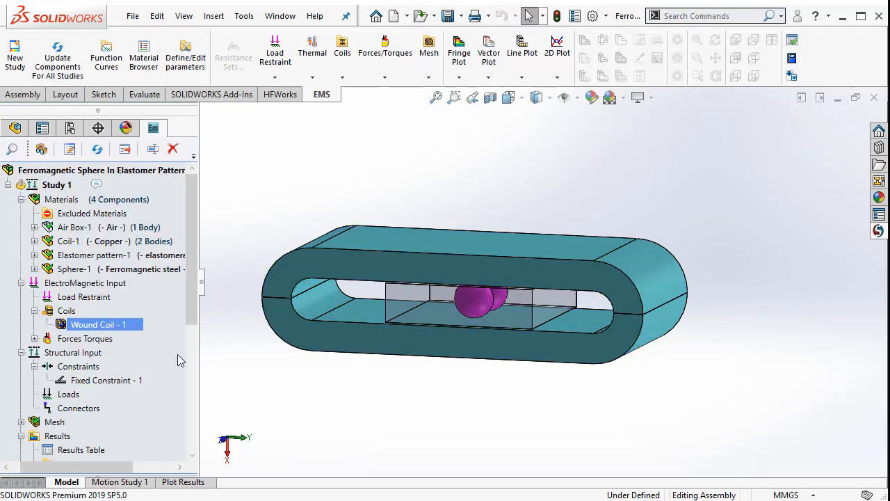
- Examine which elastomer pattern faces the fixed constraint in the structural input holds, and close its definition without changes
left_click_drag(189, 317, 193, 348)
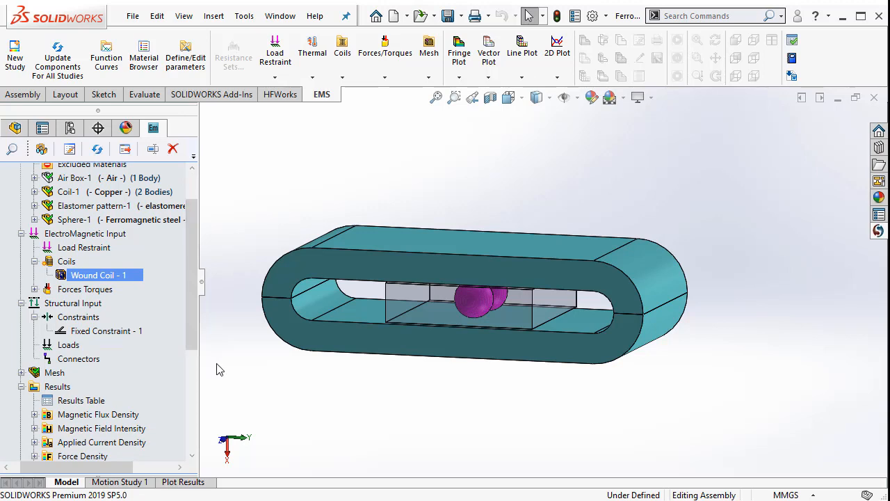
middle_click_drag(302, 391, 319, 377)
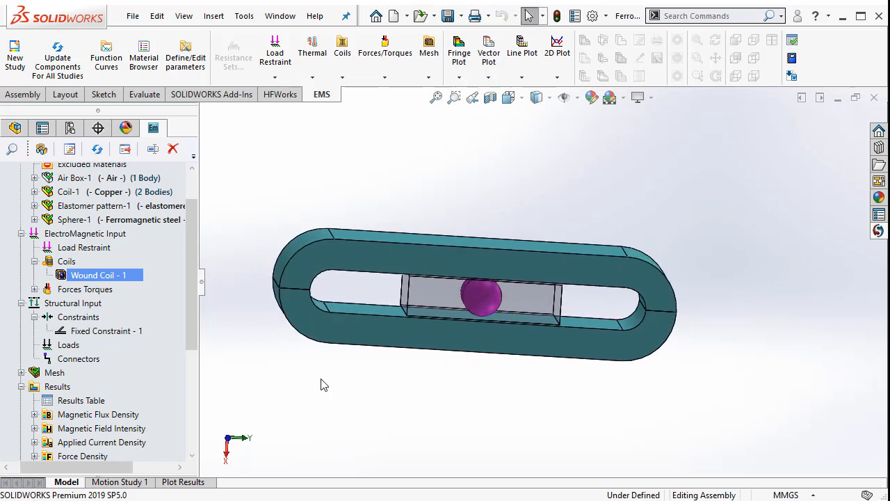
left_click(136, 334)
right_click(137, 336)
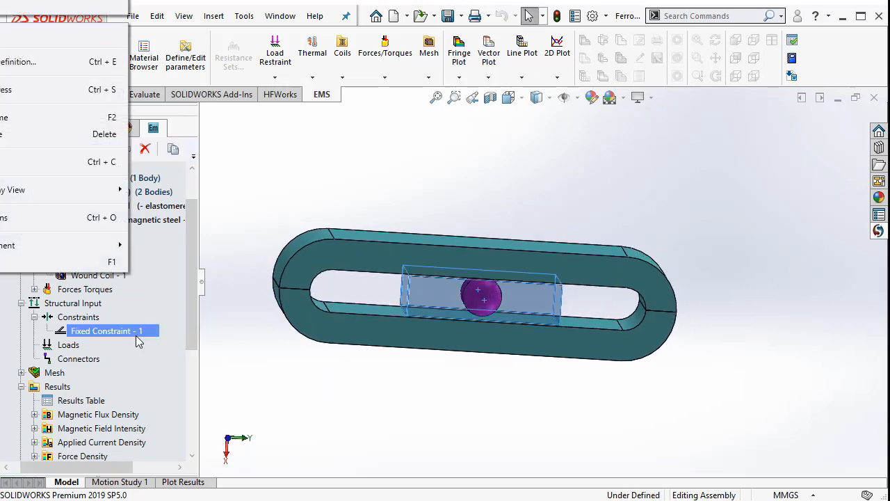
left_click(39, 65)
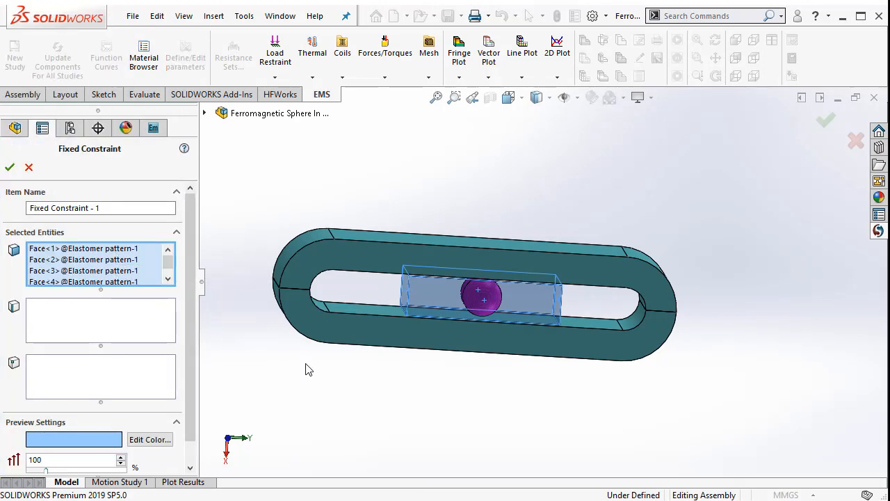
mouse_move(355, 374)
middle_mouse_down()
mouse_move(370, 377)
mouse_move(320, 369)
mouse_move(328, 376)
mouse_move(342, 366)
middle_mouse_up()
scroll(493, 276, "down", 2)
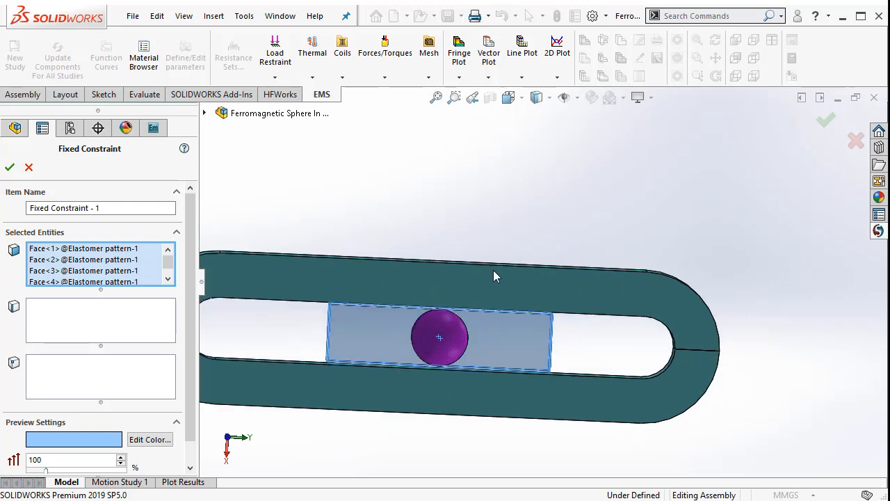
scroll(452, 299, "down", 2)
scroll(430, 318, "up", 4)
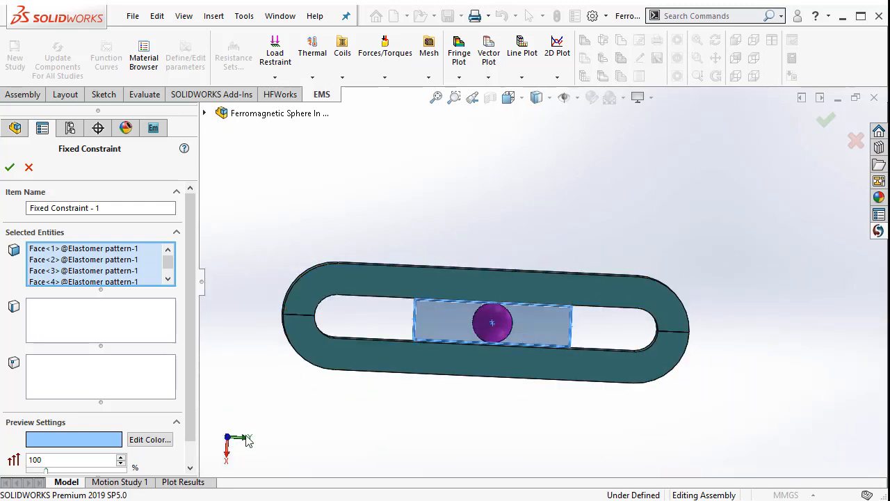
middle_click_drag(345, 413, 347, 401)
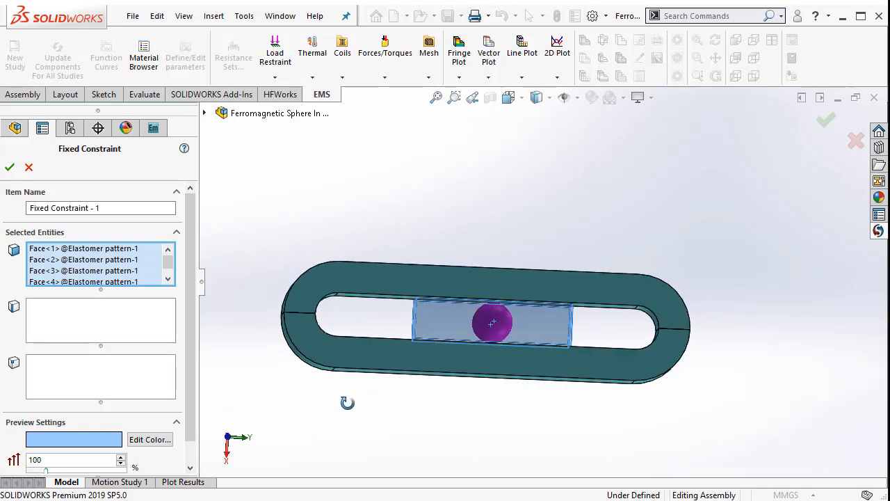
left_click(28, 167)
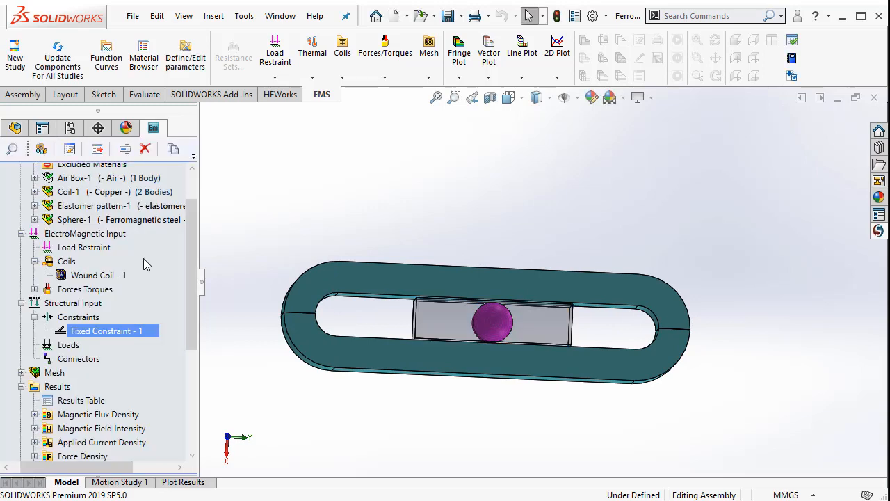
- Check the virtual work entries under Forces Torques, and collapse the Materials, ElectroMagnetic Input and Structural Input branches
left_click(35, 288)
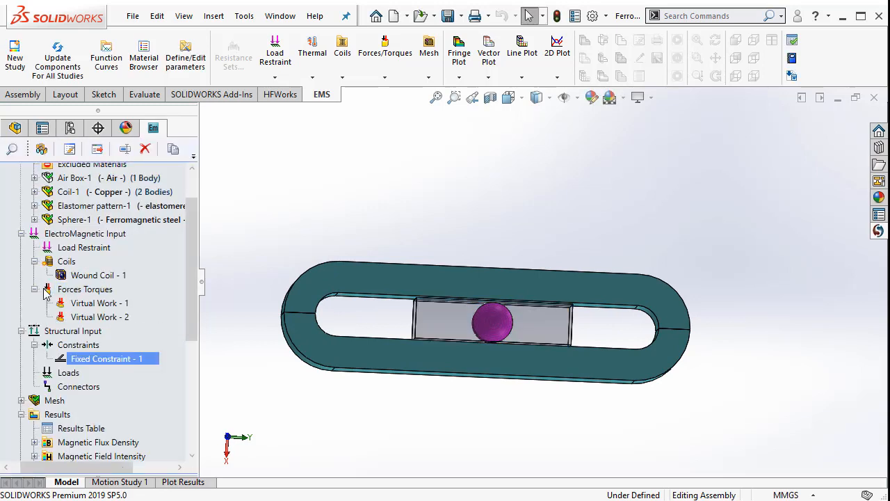
left_click(87, 303)
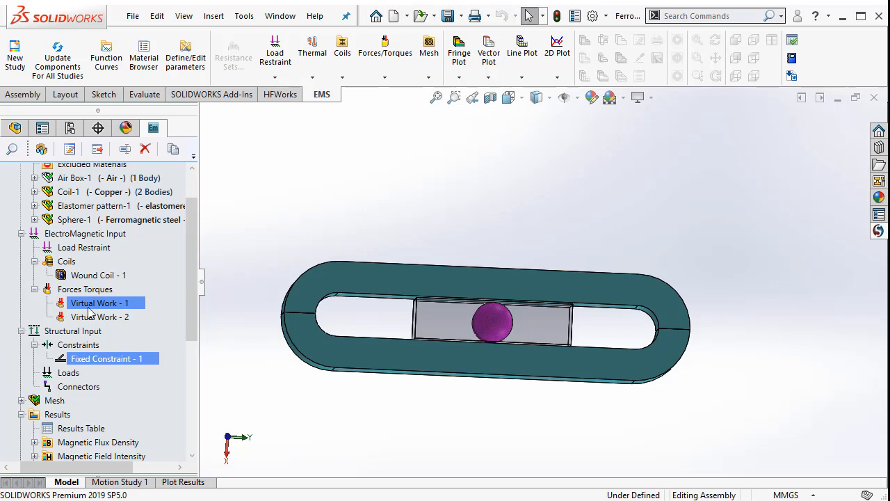
left_click_drag(195, 299, 195, 258)
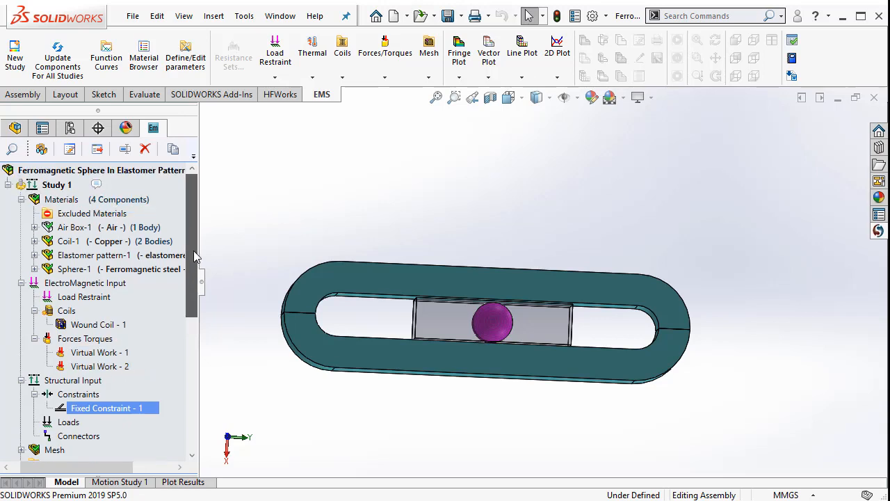
left_click(21, 200)
left_click(21, 214)
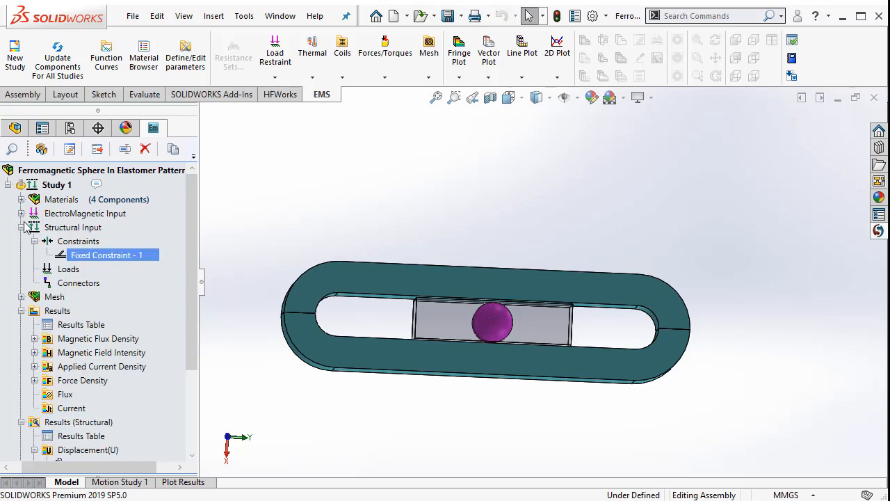
left_click(21, 228)
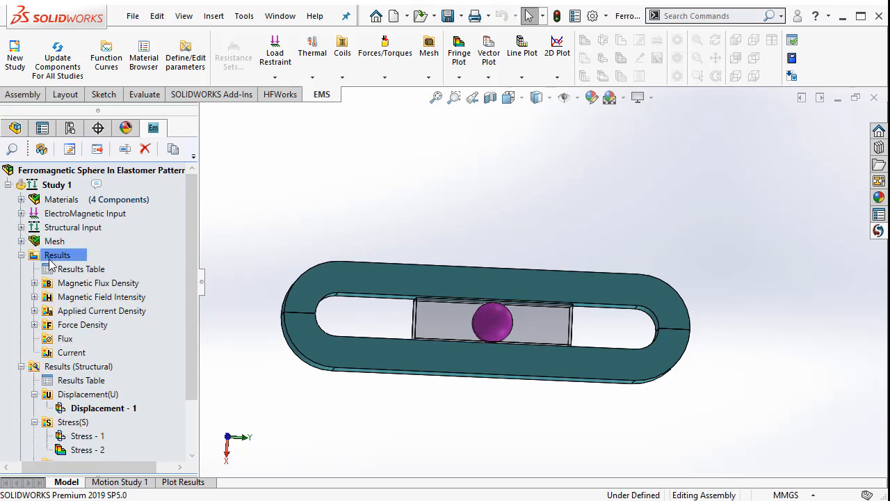
- Display the electromagnetic results table of Study 1 in a smaller window and examine the Fz forces of the virtual work entries
left_click(85, 272)
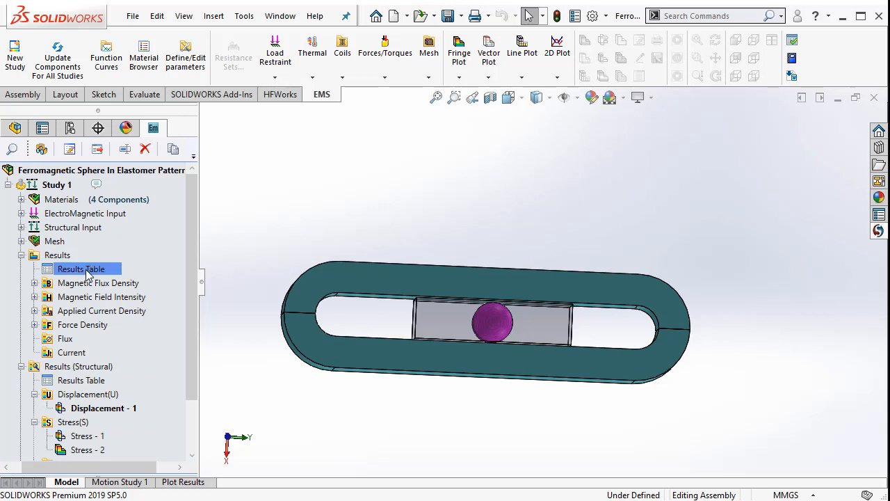
double_click(83, 270)
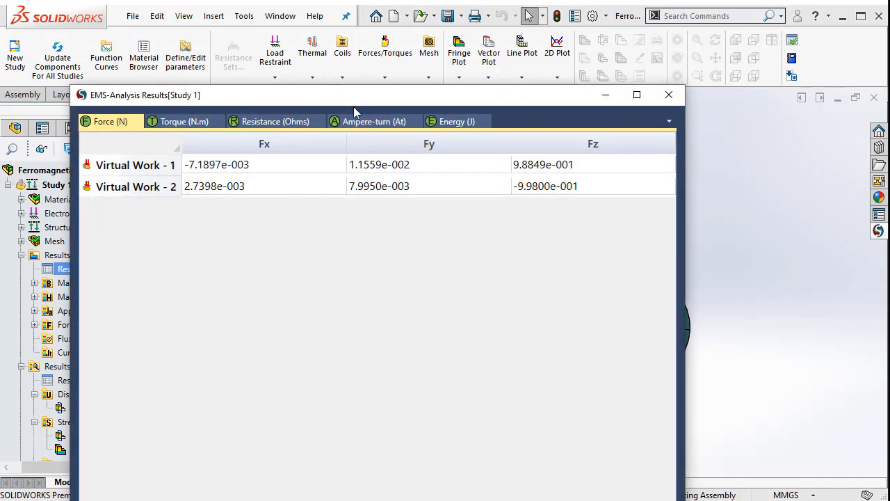
left_click_drag(359, 99, 370, 42)
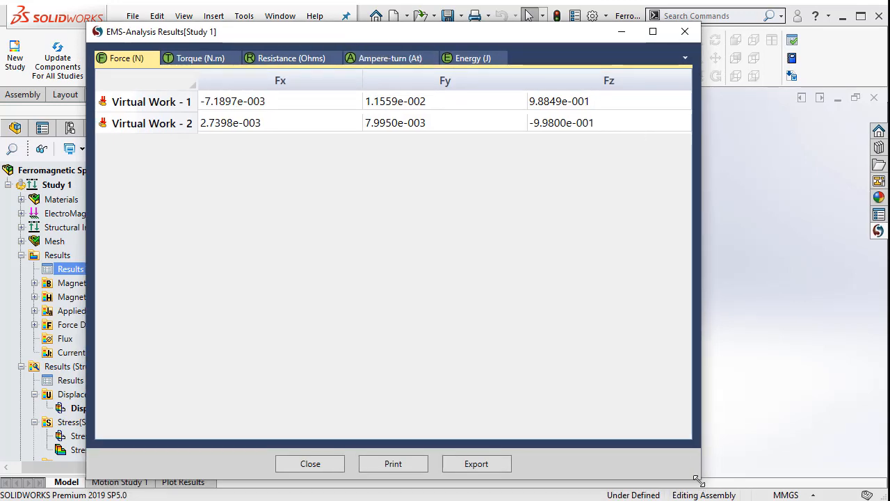
left_click_drag(700, 478, 603, 295)
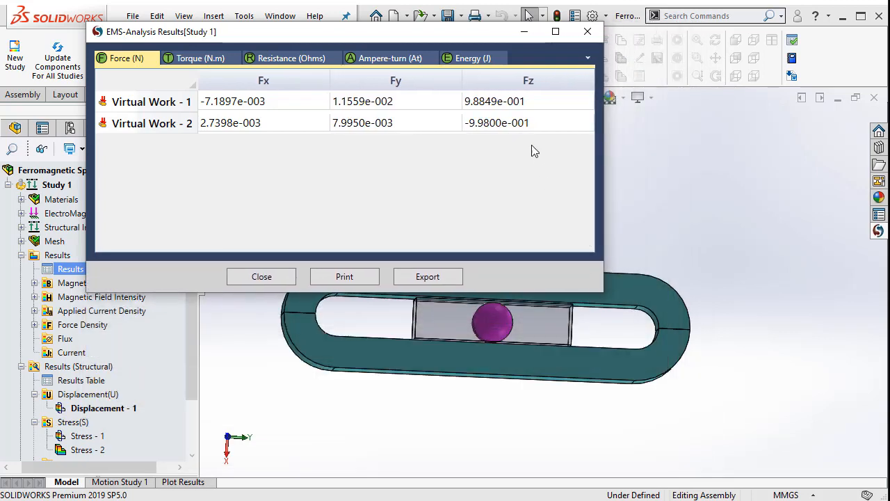
left_click(520, 105)
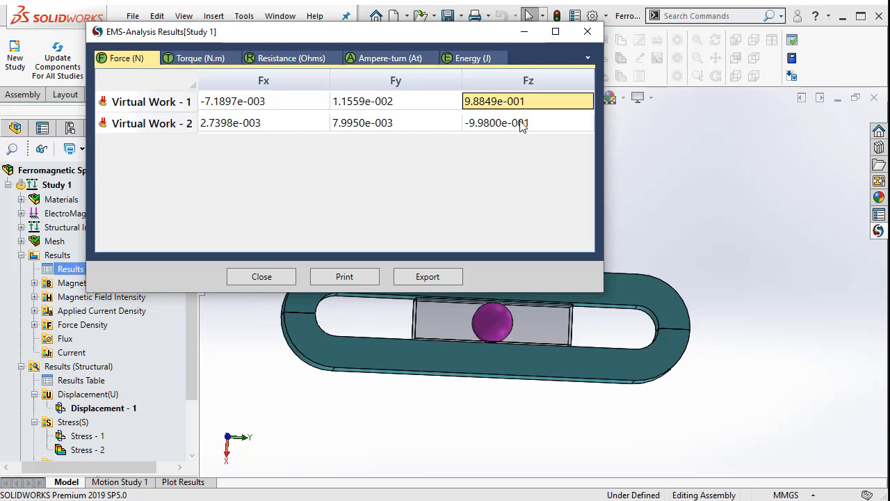
- Compare the Fz force of Virtual Work - 2 with that of Virtual Work - 1, and close the electromagnetic results table
left_click(522, 123)
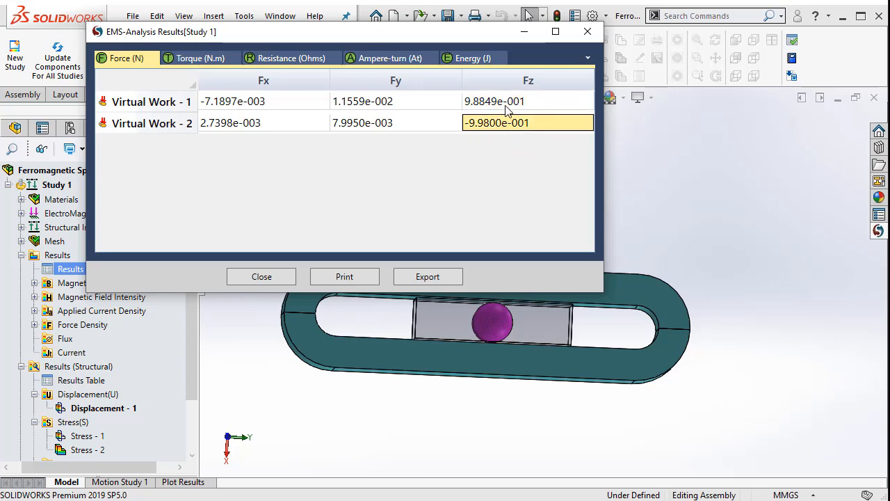
left_click(588, 31)
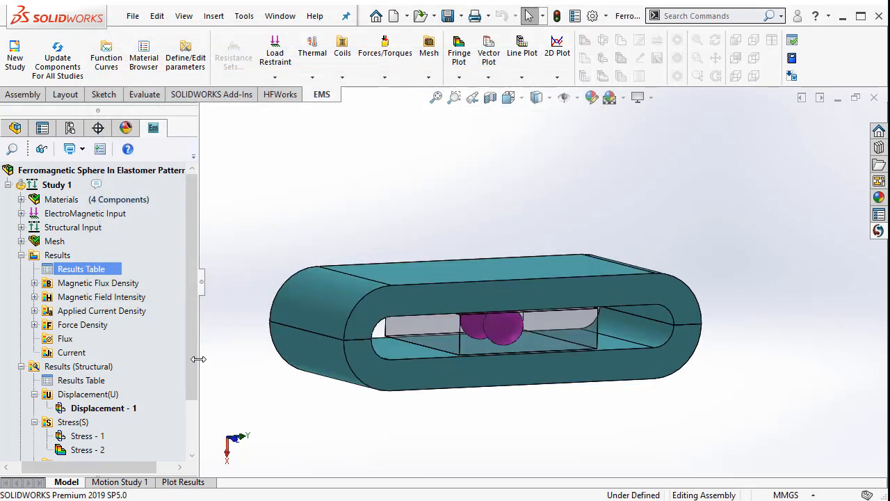
- Open the Displacement - 1 plot from the structural results and enlarge its color legend
left_click(104, 409)
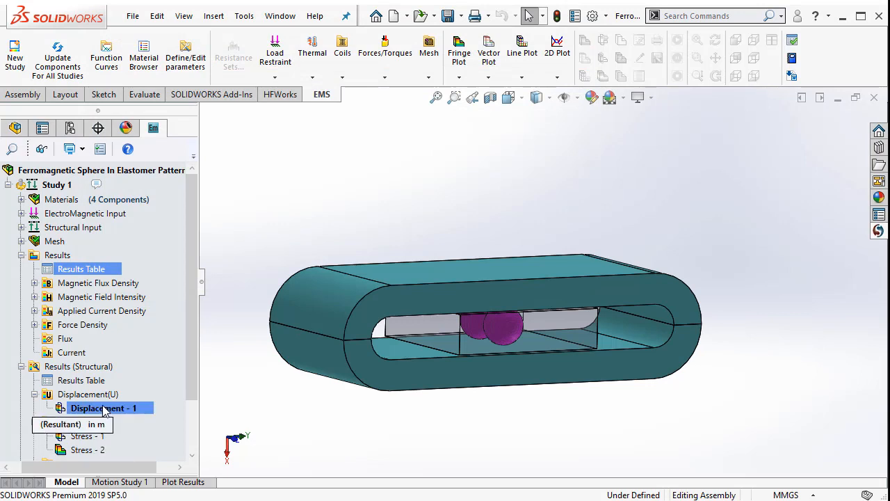
double_click(104, 409)
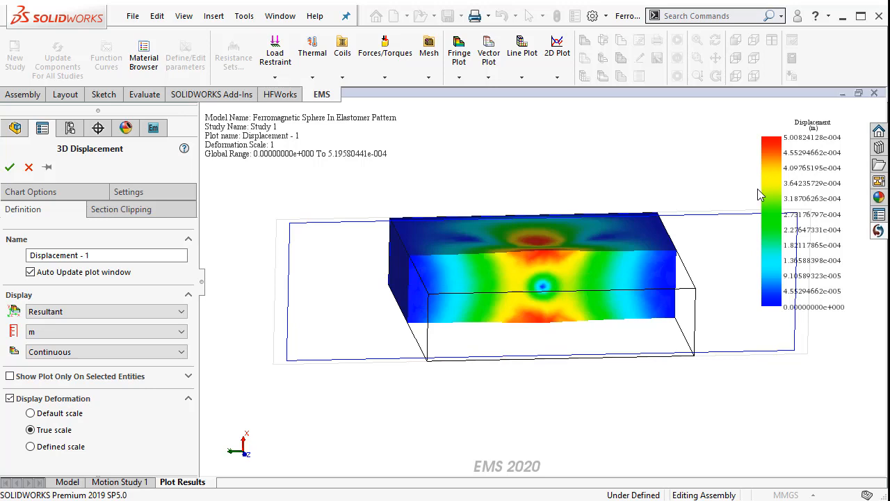
left_click_drag(763, 188, 721, 189)
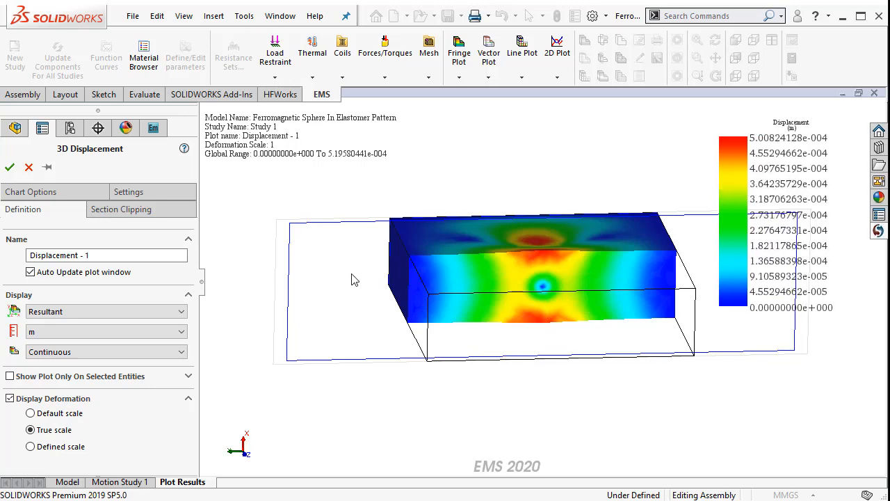
- Set the displacement plot's unit to mm and enlarge its color legend, accepting the plot definition
left_click(143, 332)
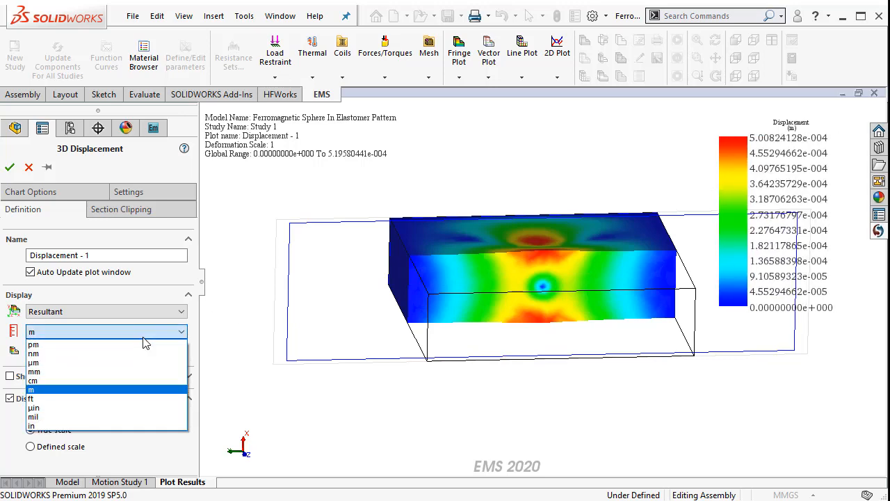
left_click(67, 372)
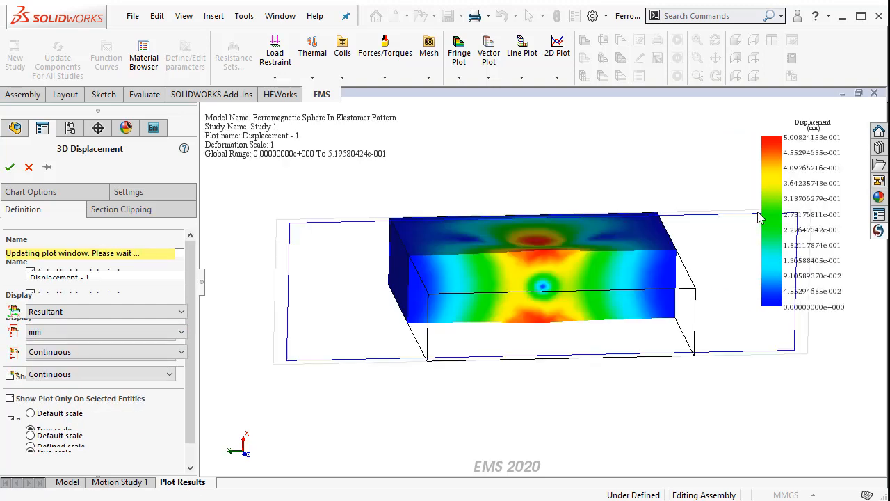
left_click_drag(763, 211, 734, 213)
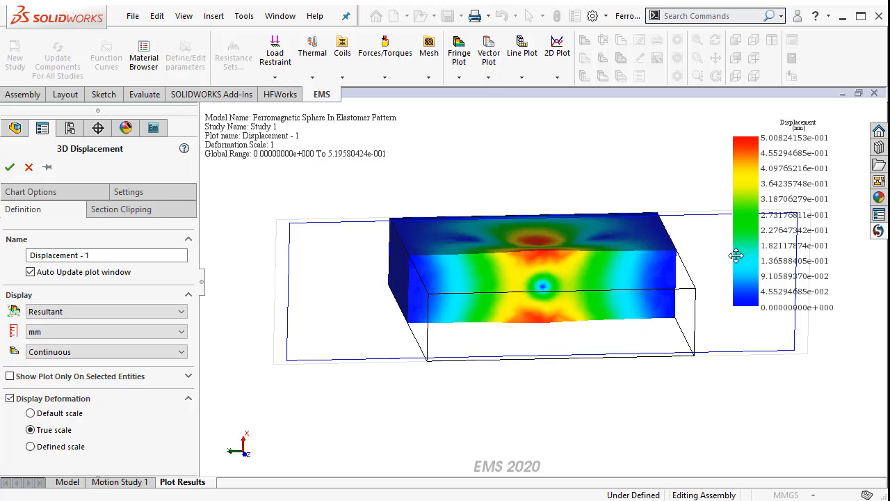
left_click(10, 166)
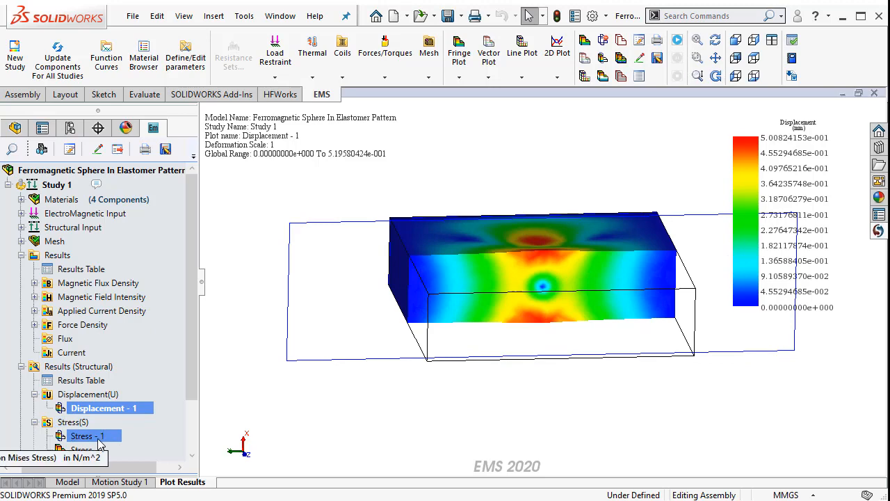
- Open the Stress - 1 plot from the structural results
double_click(87, 436)
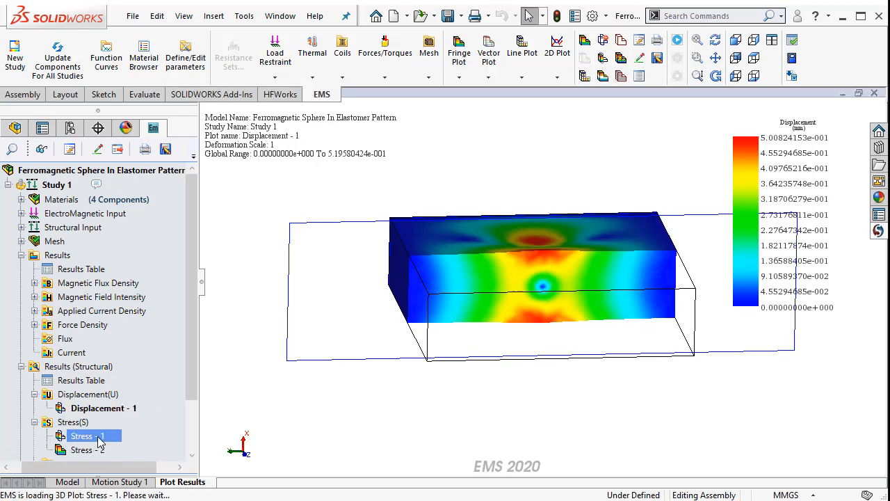